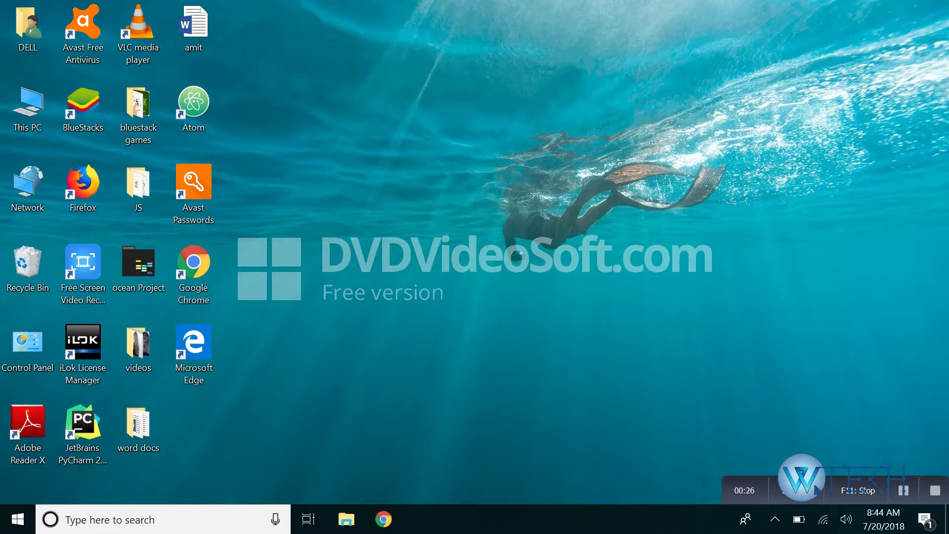
Open a new incognito Chrome window and load outlook.live.com to reach the Microsoft sign-in page
{"action": "right_click", "coordinate": [383, 519]}
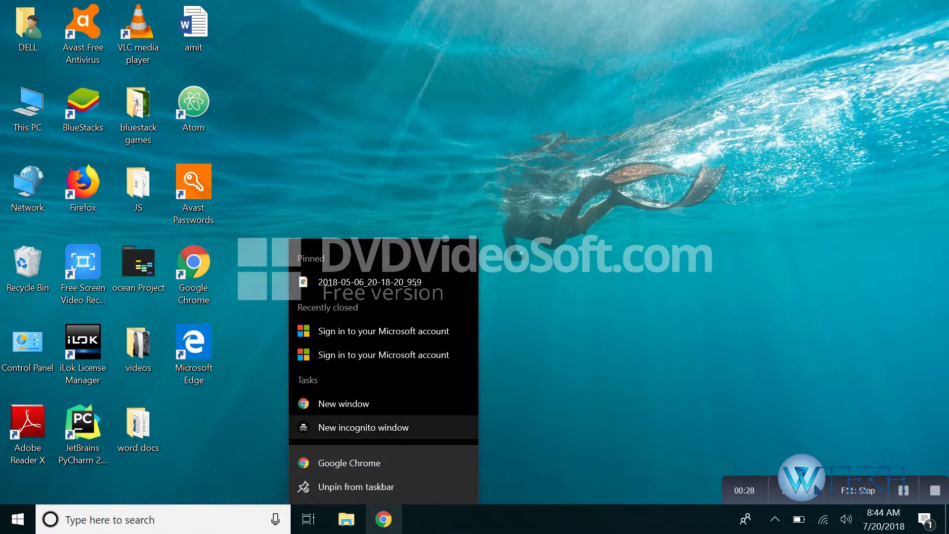
{"action": "left_click", "coordinate": [356, 427]}
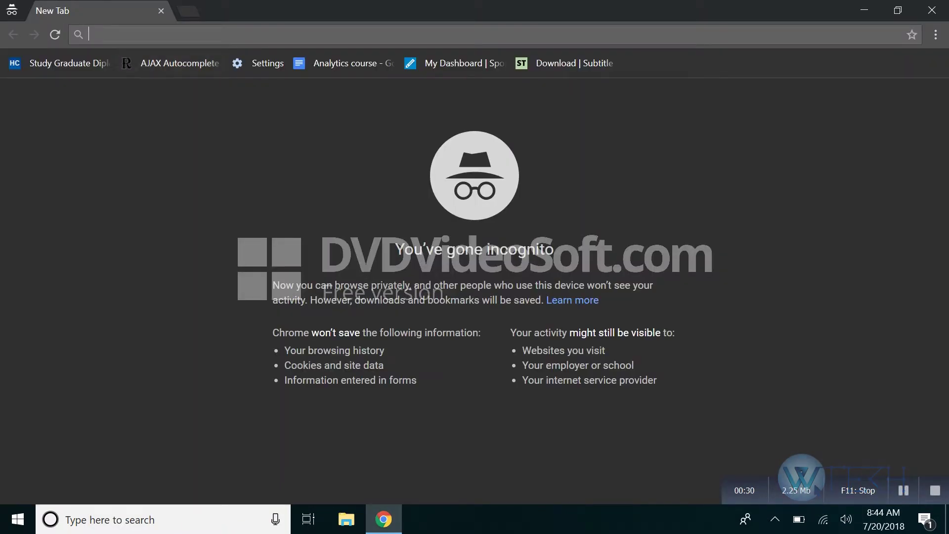
{"action": "type", "text": "outlook.live.com"}
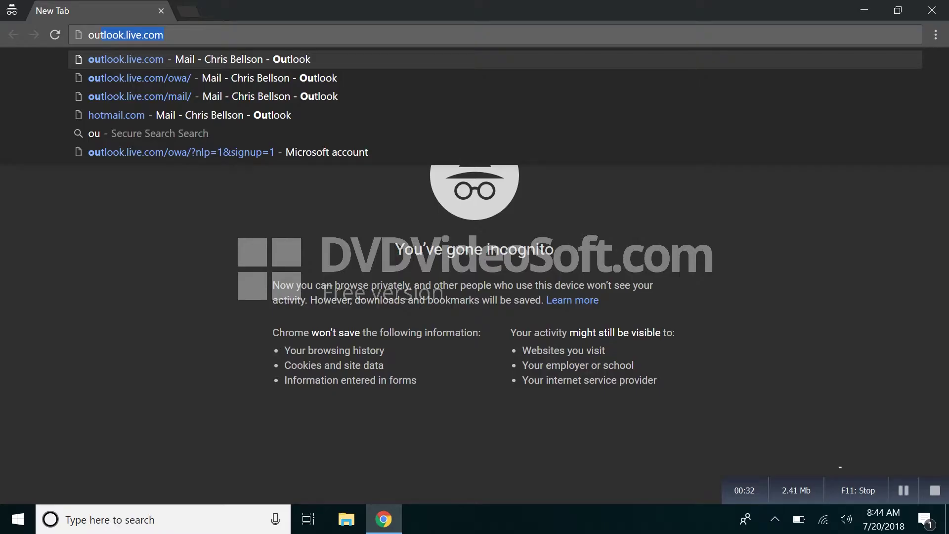
{"action": "key", "text": "Return"}
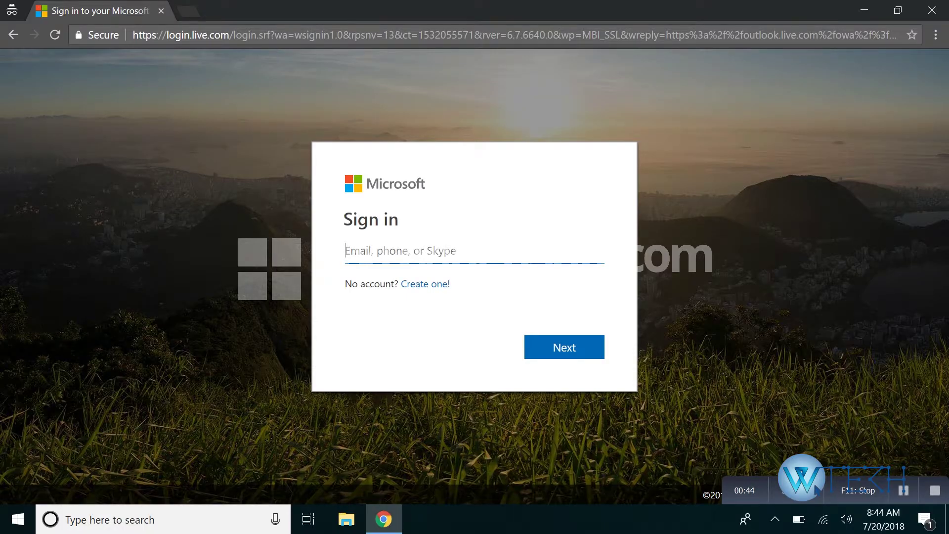
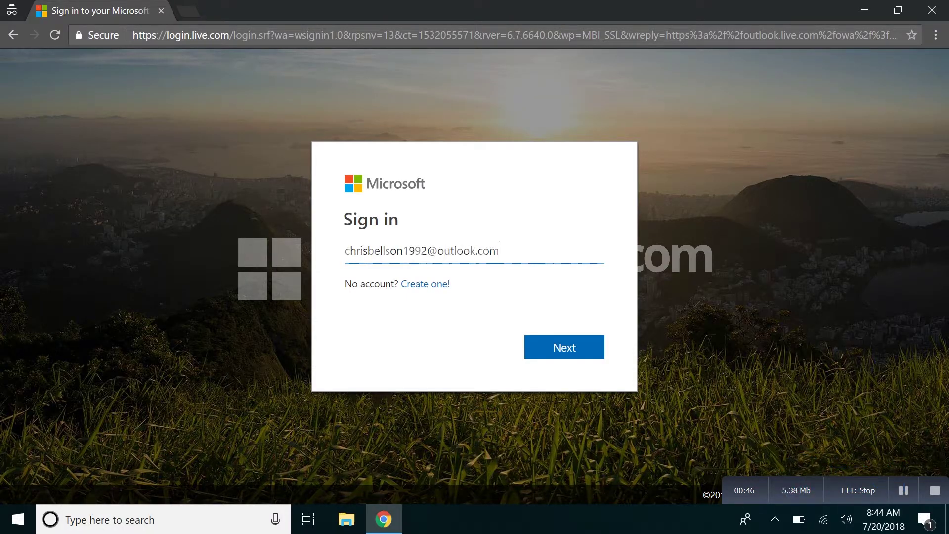
{"action": "key", "text": "Return"}
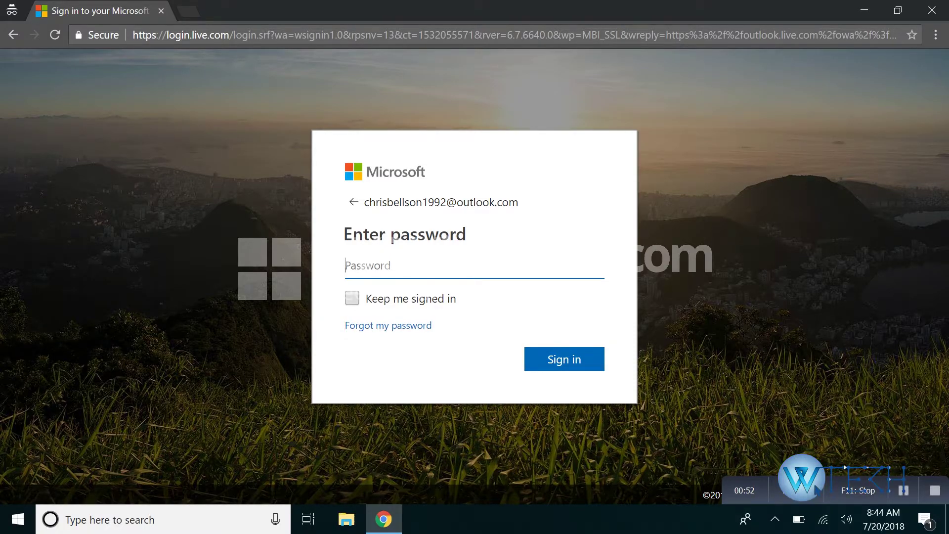
{"action": "left_click", "coordinate": [816, 487]}
{"action": "left_click_drag", "start_coordinate": [433, 326], "coordinate": [345, 326]}
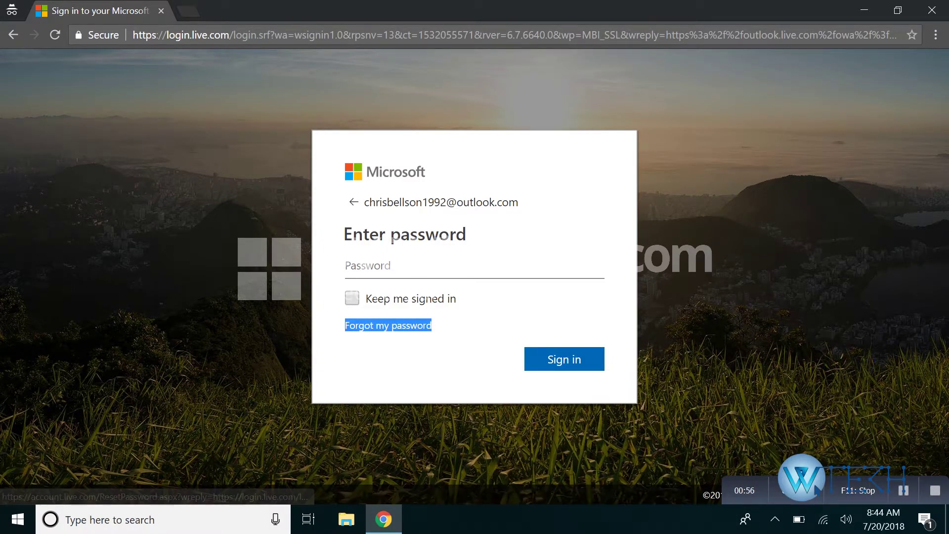
Choose Forgot my password and select 'I forgot my password' as the reason
{"action": "left_click", "coordinate": [388, 325]}
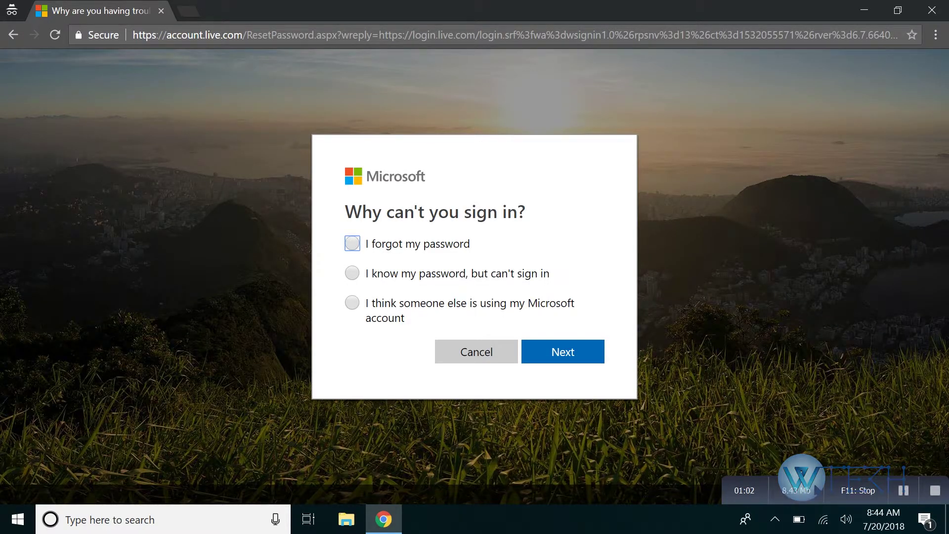
{"action": "key", "text": "space"}
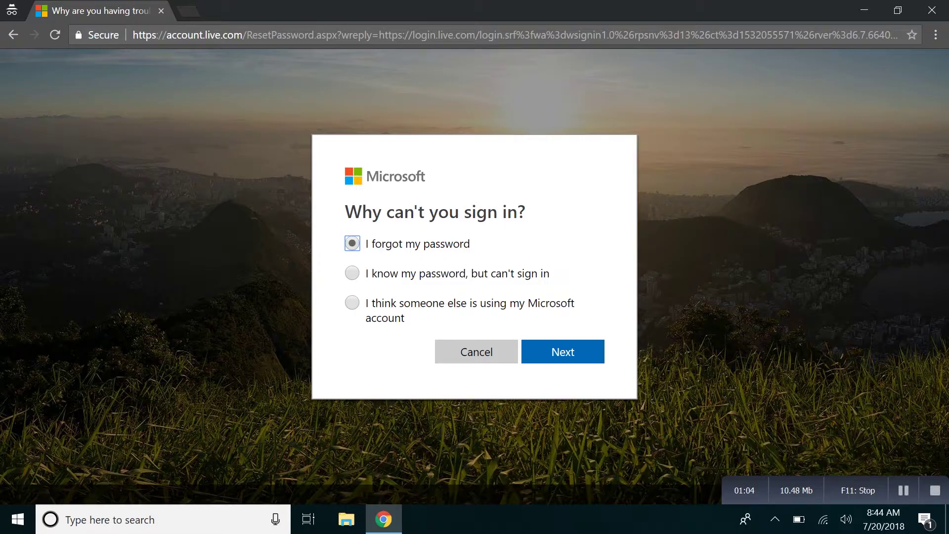
Continue to the account recovery page and enter the captcha characters nkgd
{"action": "key", "text": "Return"}
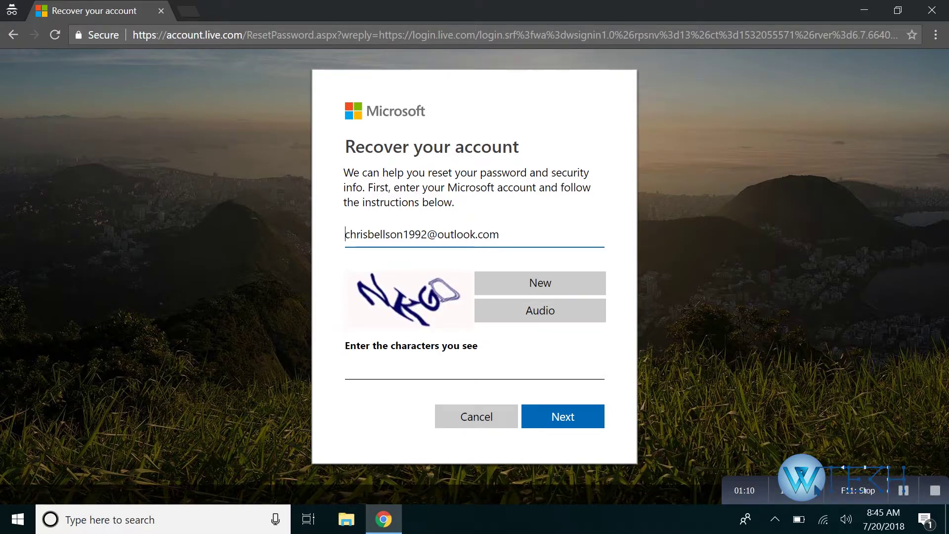
{"action": "key", "text": "Tab"}
{"action": "type", "text": "nk"}
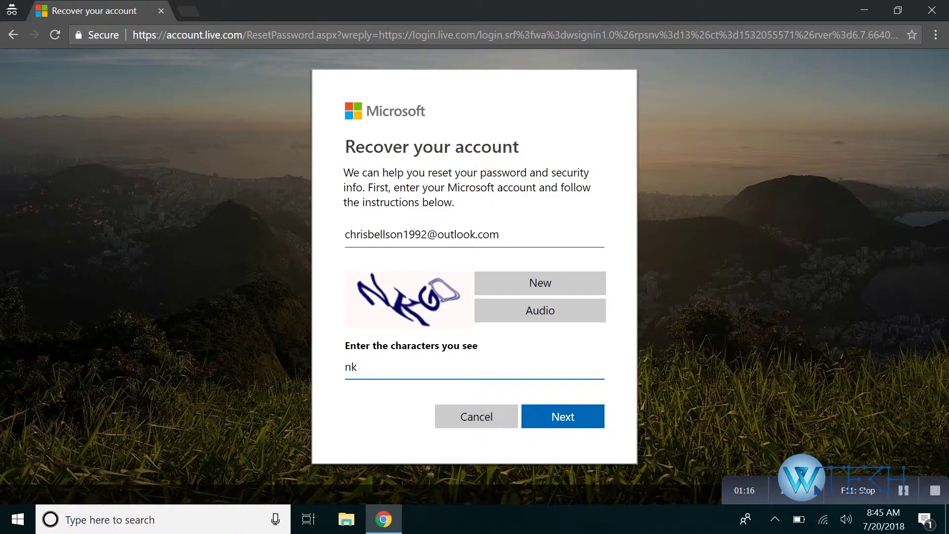
{"action": "type", "text": "gd"}
{"action": "key", "text": "Tab"}
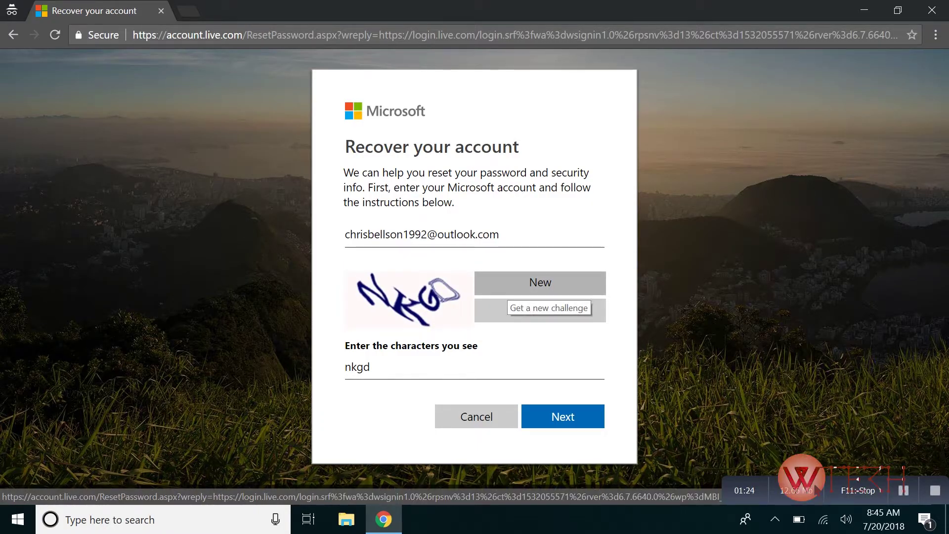
{"action": "left_click", "coordinate": [370, 367]}
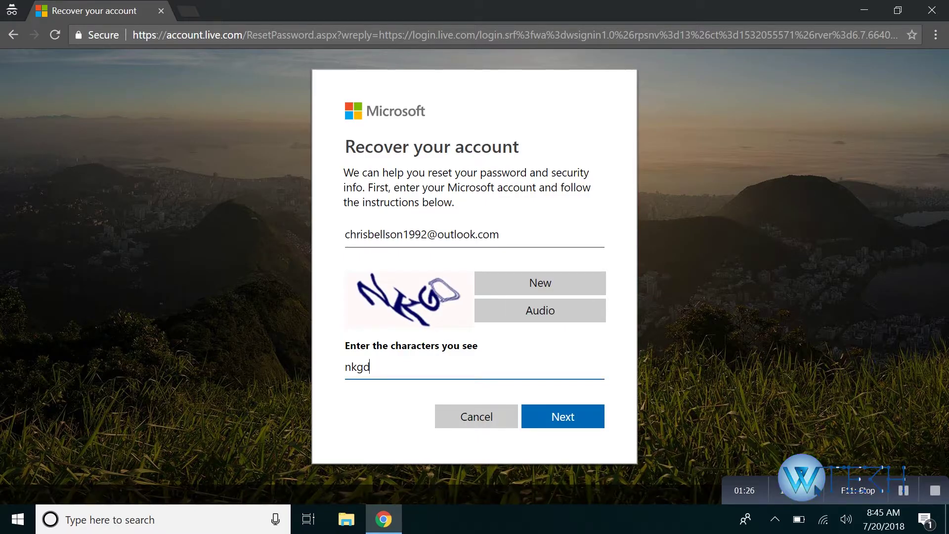
Select the Text ******40 option and enter 4340 as the phone's last four digits
{"action": "key", "text": "Return"}
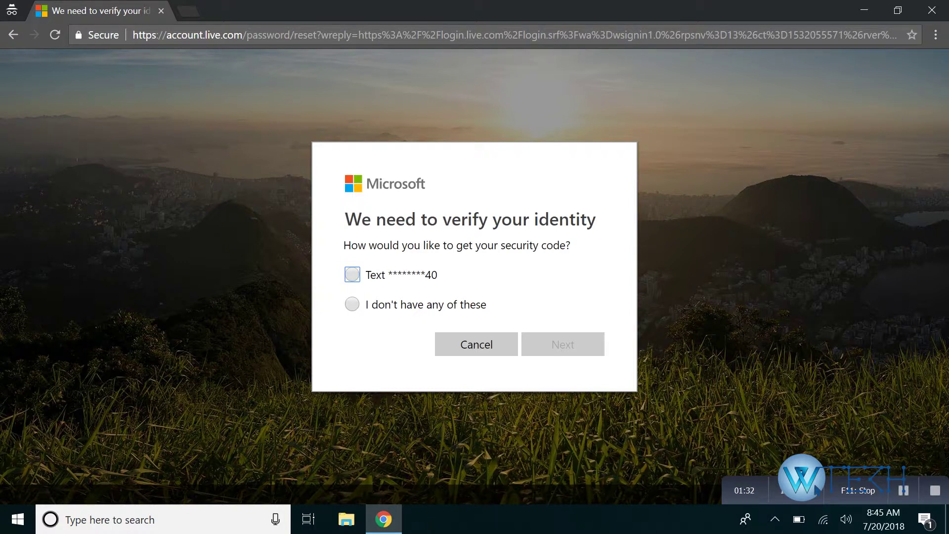
{"action": "left_click_drag", "start_coordinate": [438, 275], "coordinate": [388, 275]}
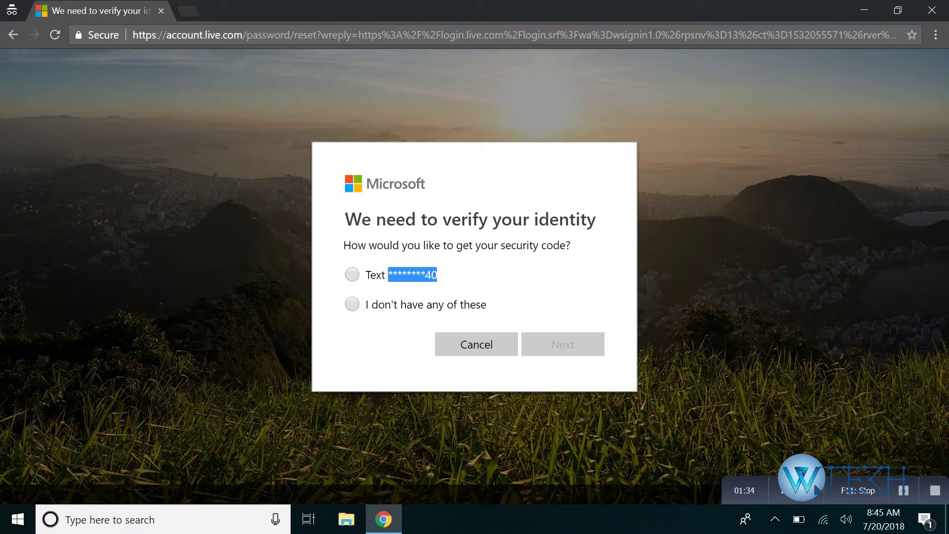
{"action": "left_click", "coordinate": [388, 275]}
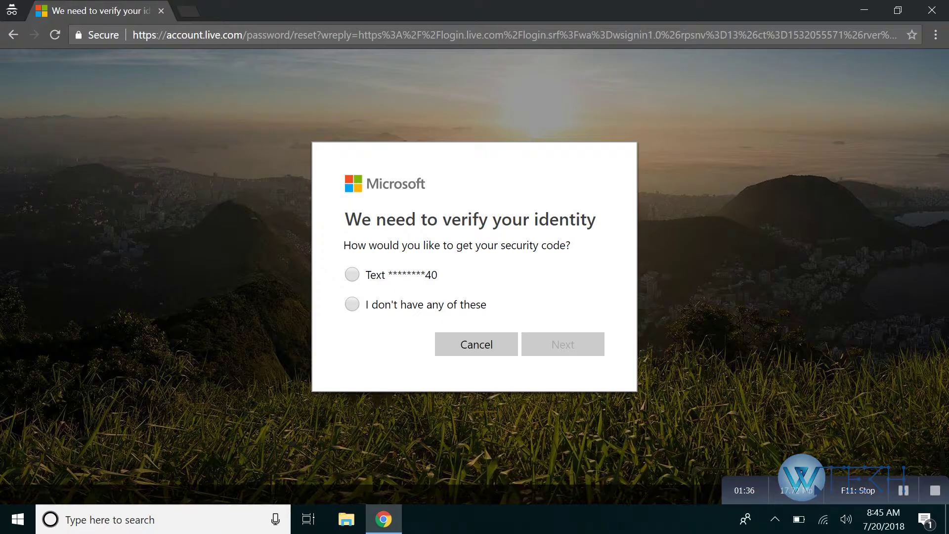
{"action": "left_click", "coordinate": [352, 274]}
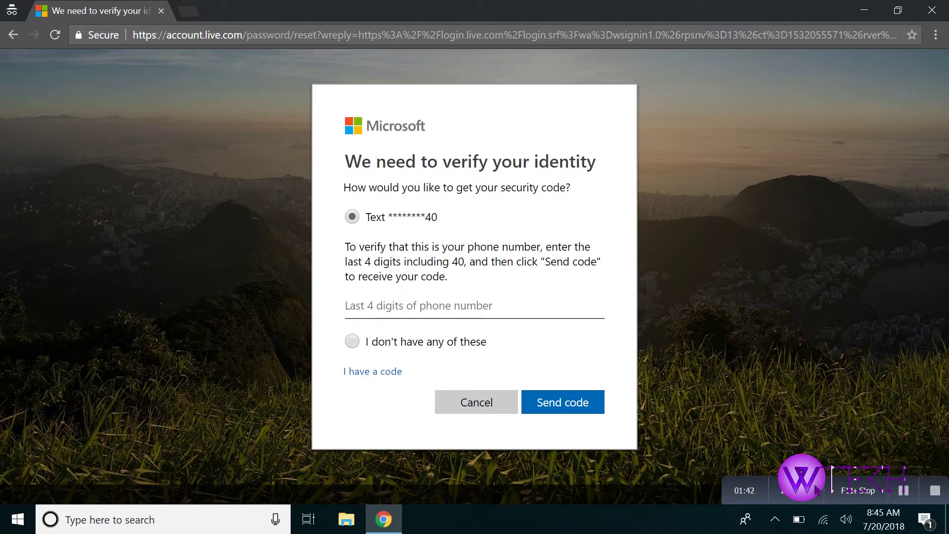
{"action": "key", "text": "Tab"}
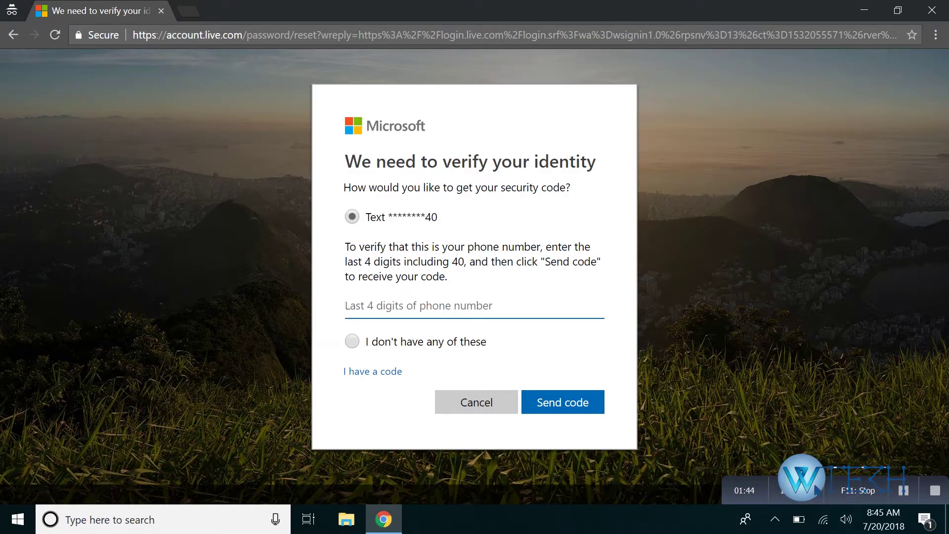
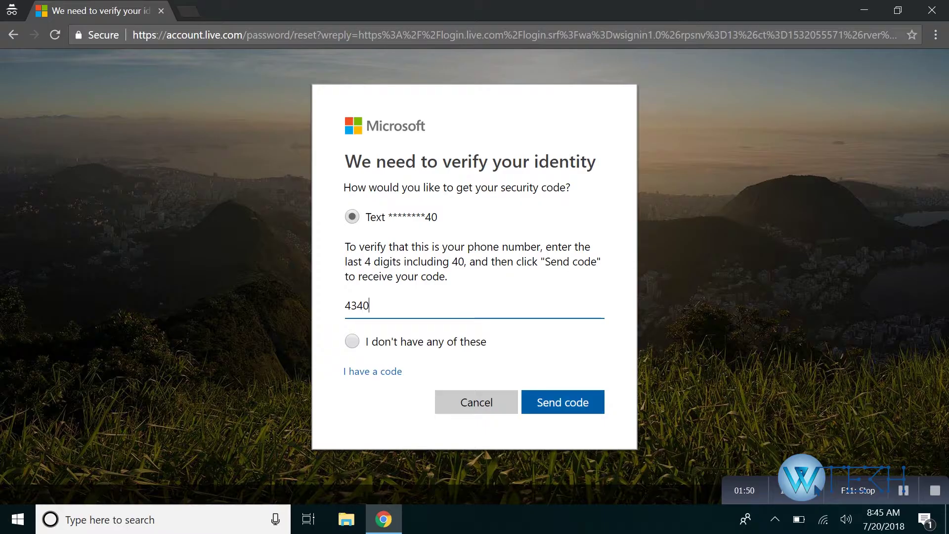
{"action": "key", "text": "Return"}
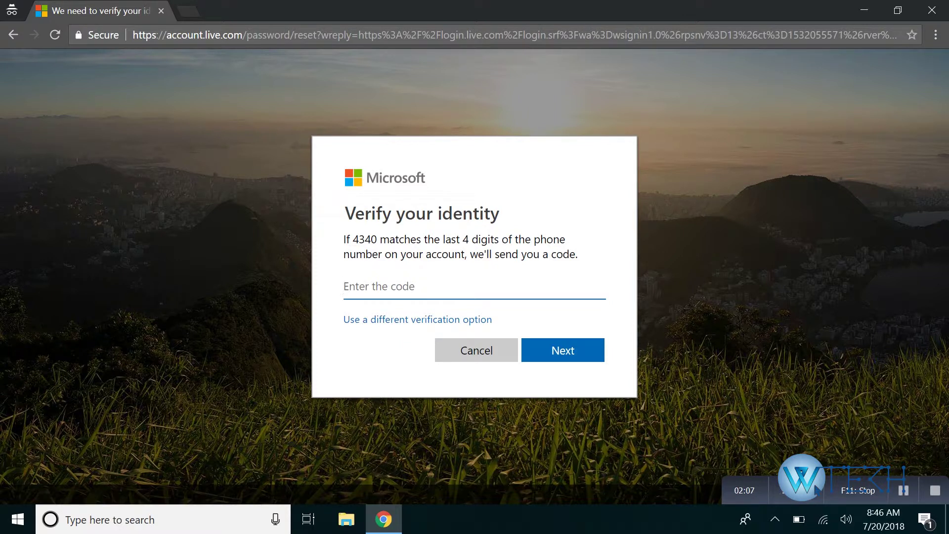
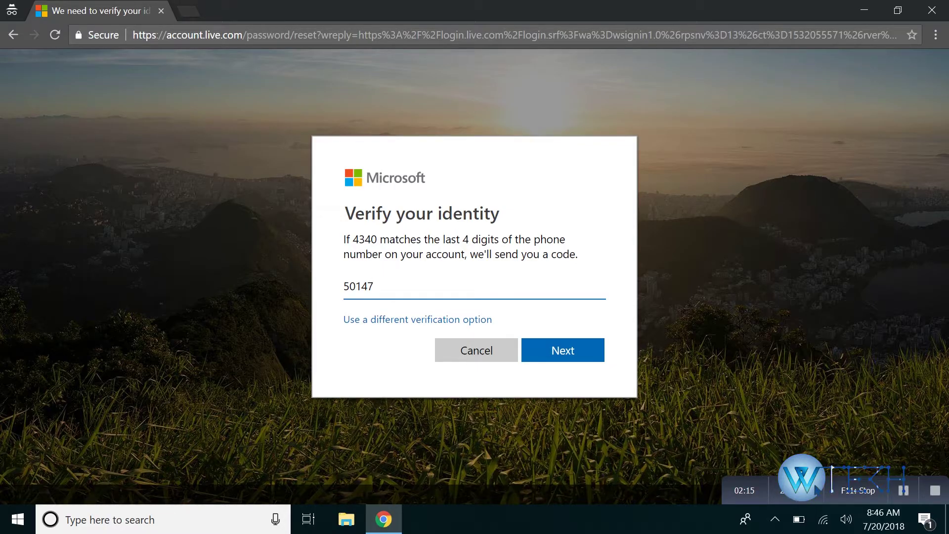
{"action": "key", "text": "Return"}
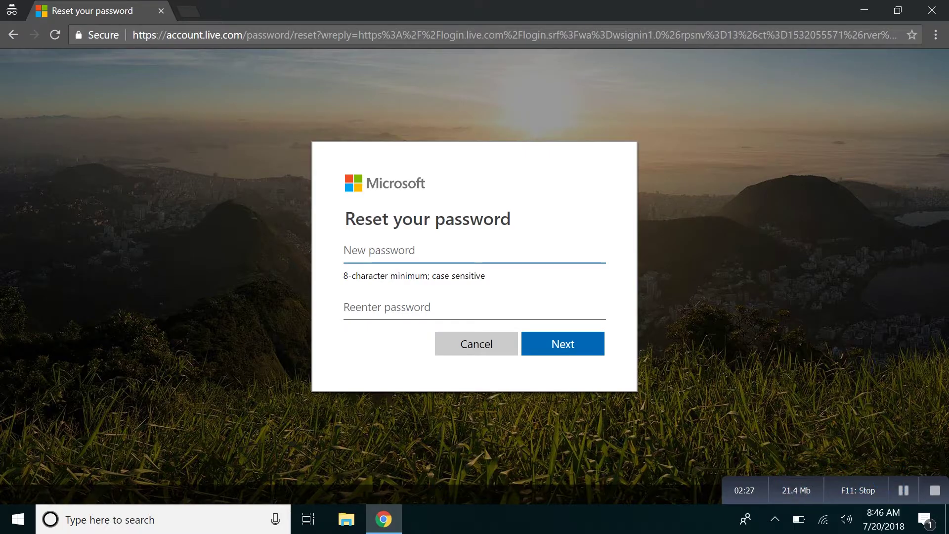
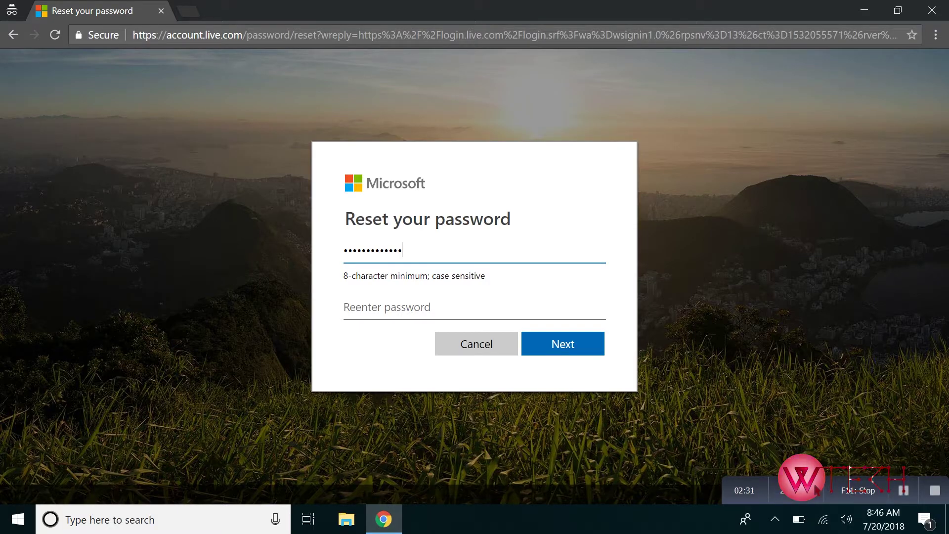
Enter the new password in both password fields and submit the reset form
{"action": "key", "text": "Tab"}
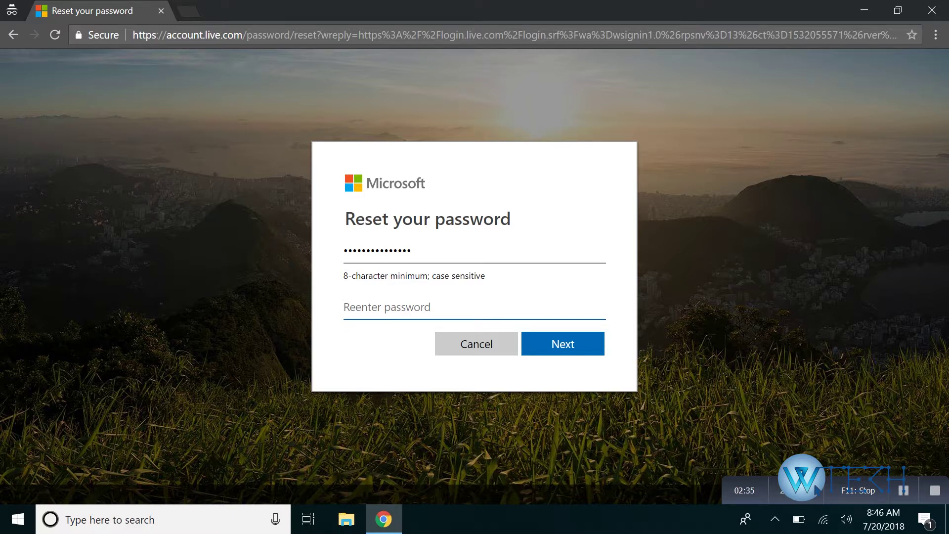
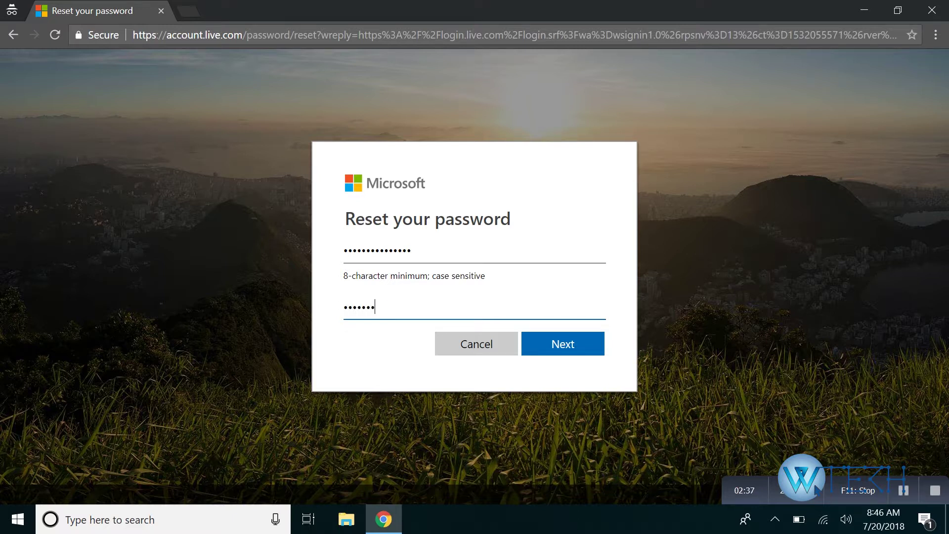
{"action": "key", "text": "Return"}
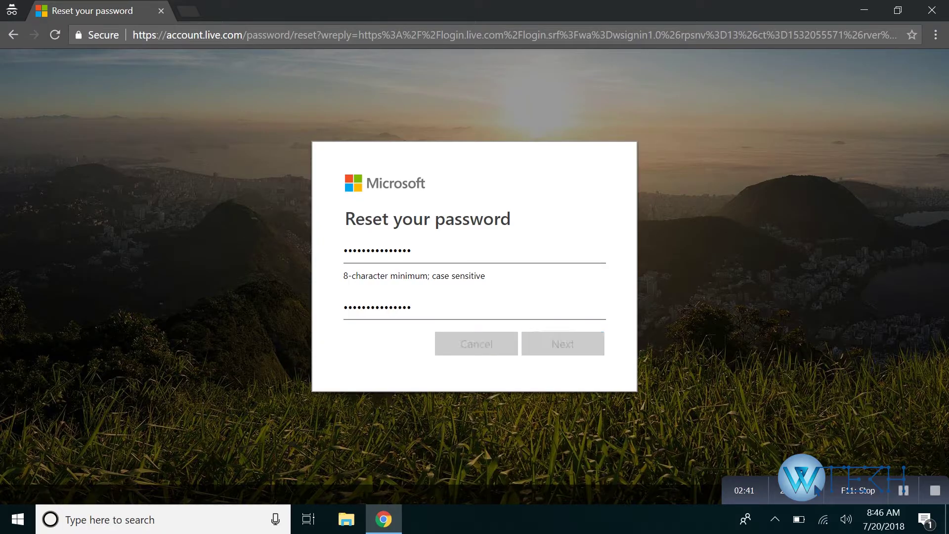